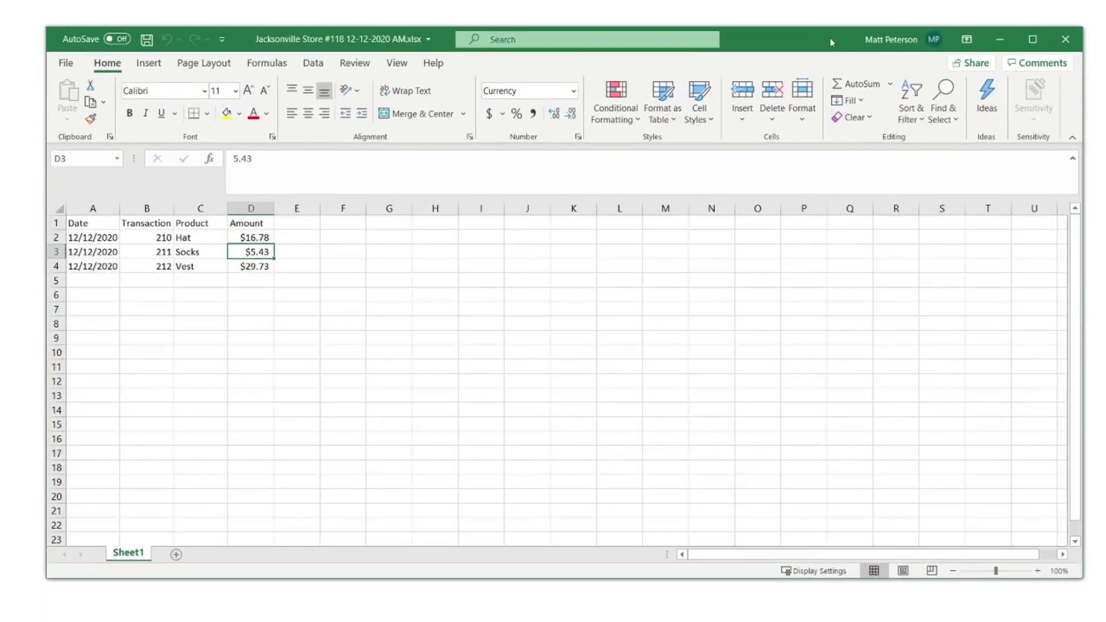
Maximize the Excel store workbook window to fill the screen
double_click(820, 35)
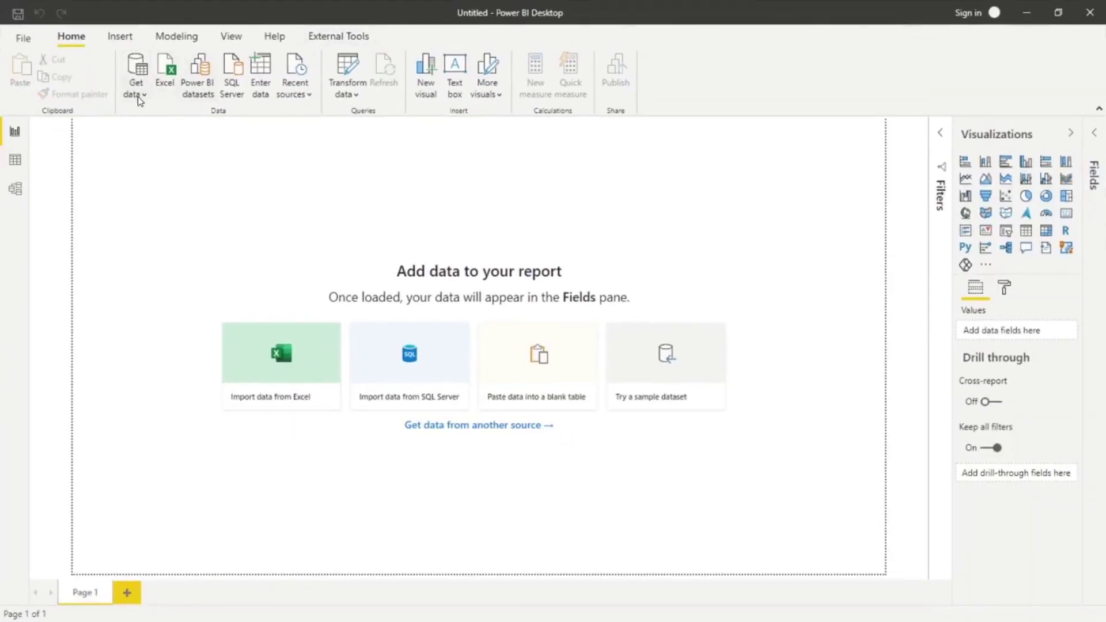
From the full Get Data connector list, choose Folder and connect
click(138, 100)
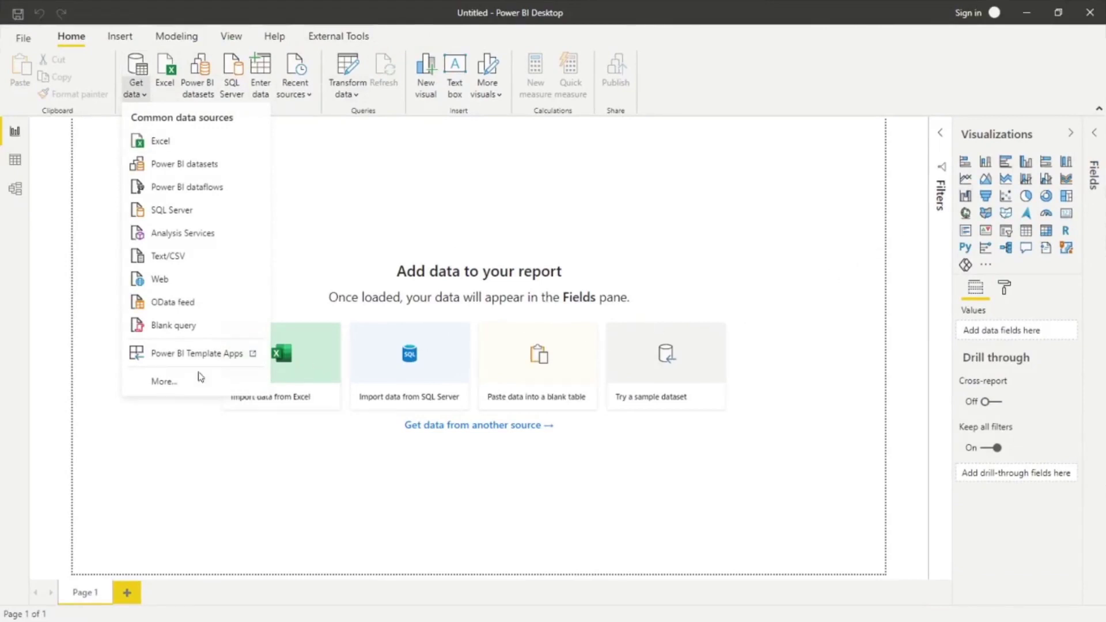
click(149, 390)
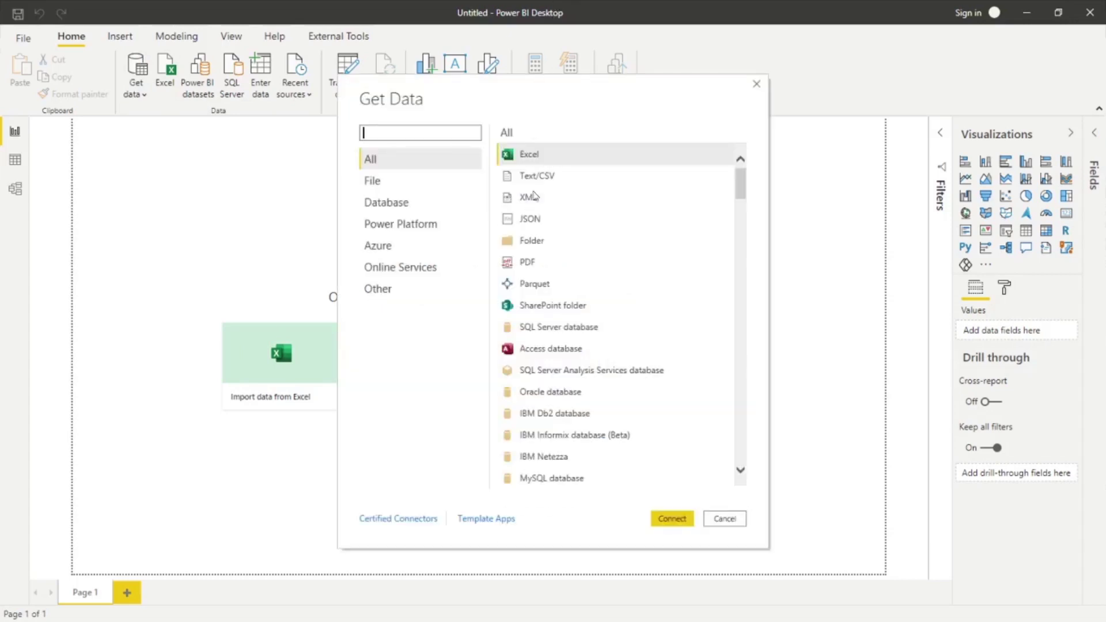
click(520, 242)
click(671, 520)
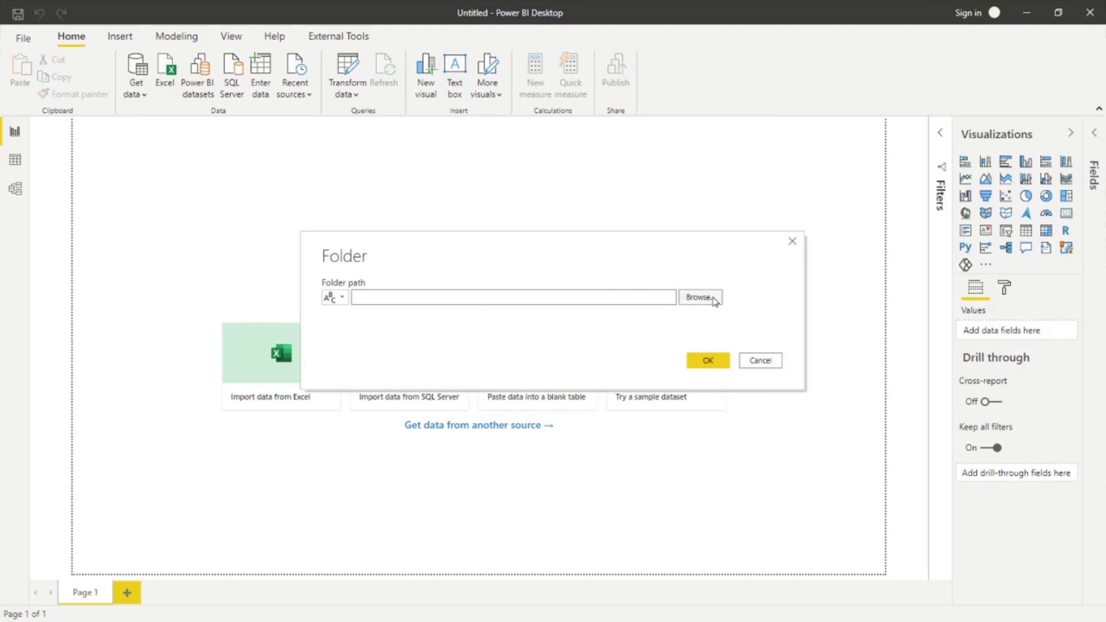
Set the folder path to Desktop\December 11 2020 Folder With Duplicates, then bring up File Explorer
click(713, 299)
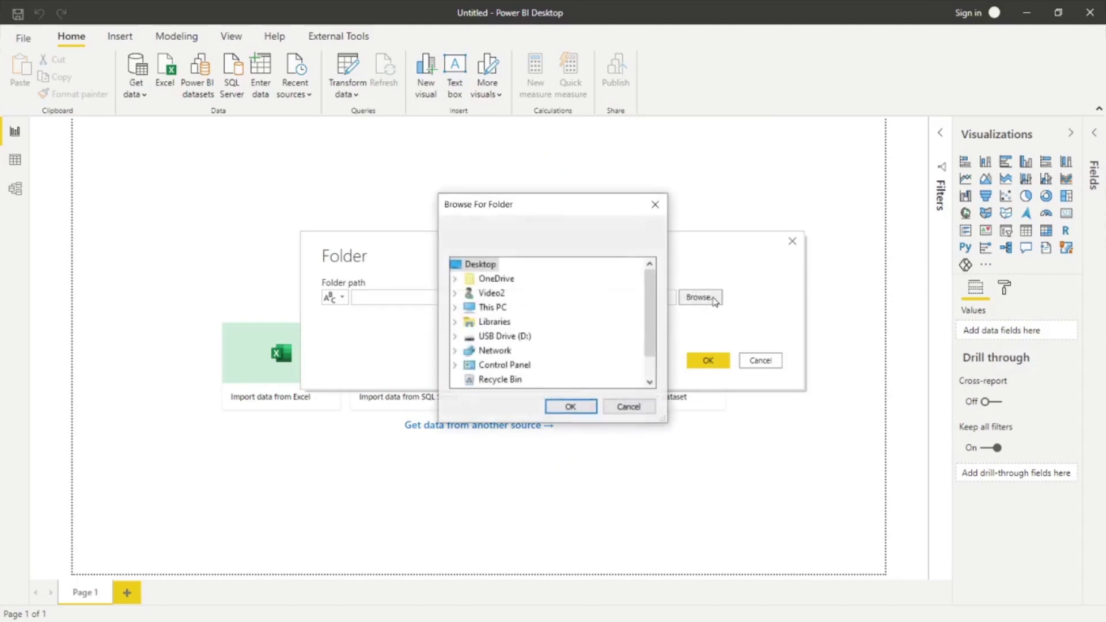
click(455, 295)
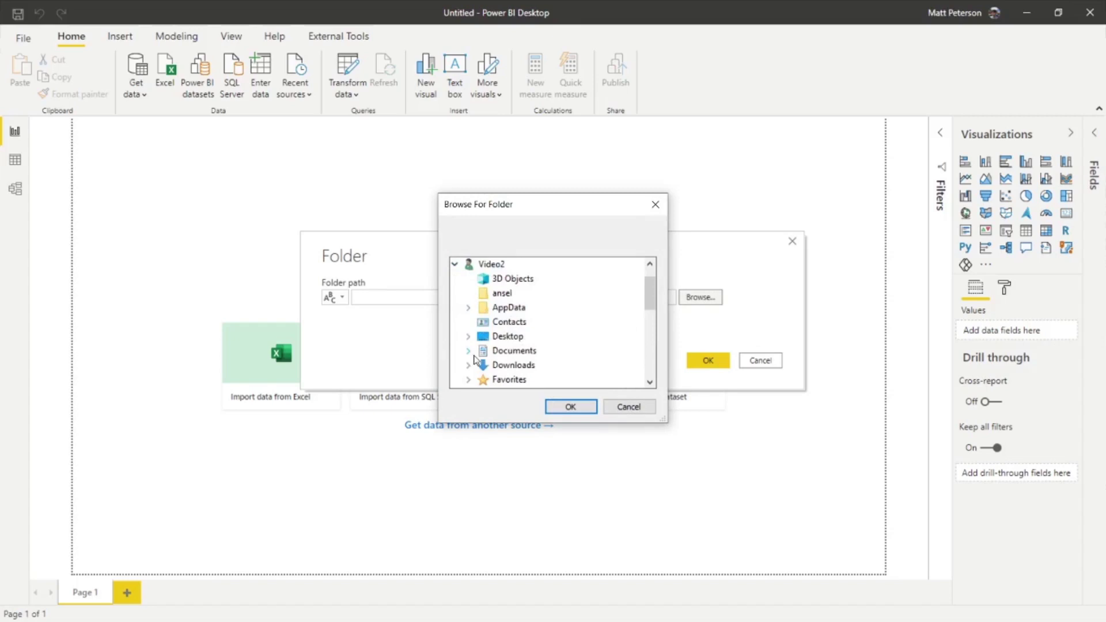
click(468, 337)
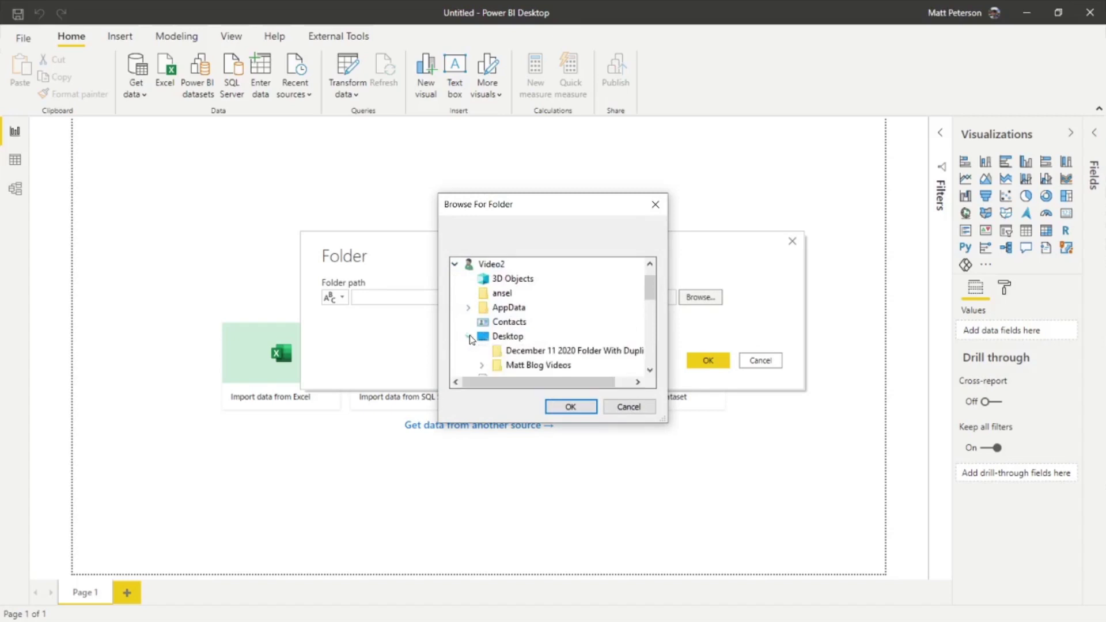
click(580, 352)
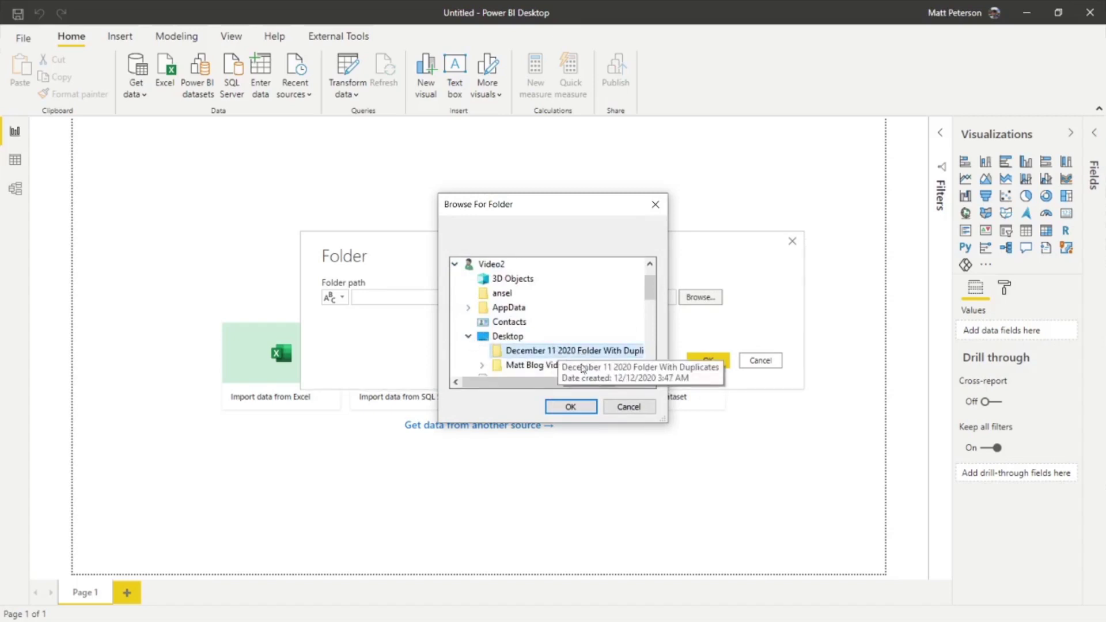
click(571, 406)
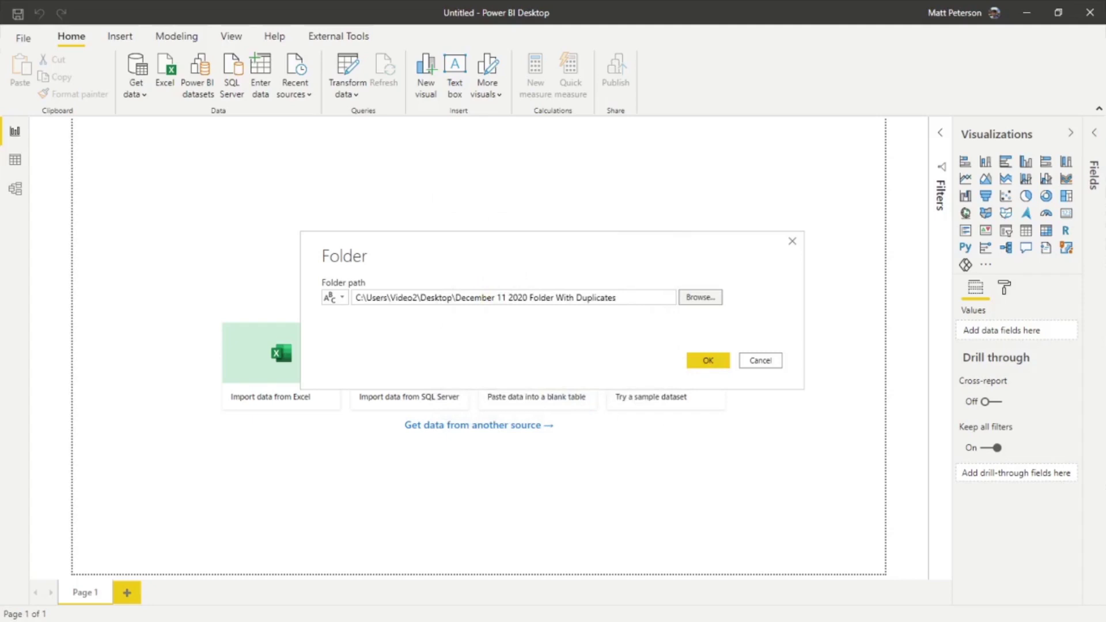
key(super+e)
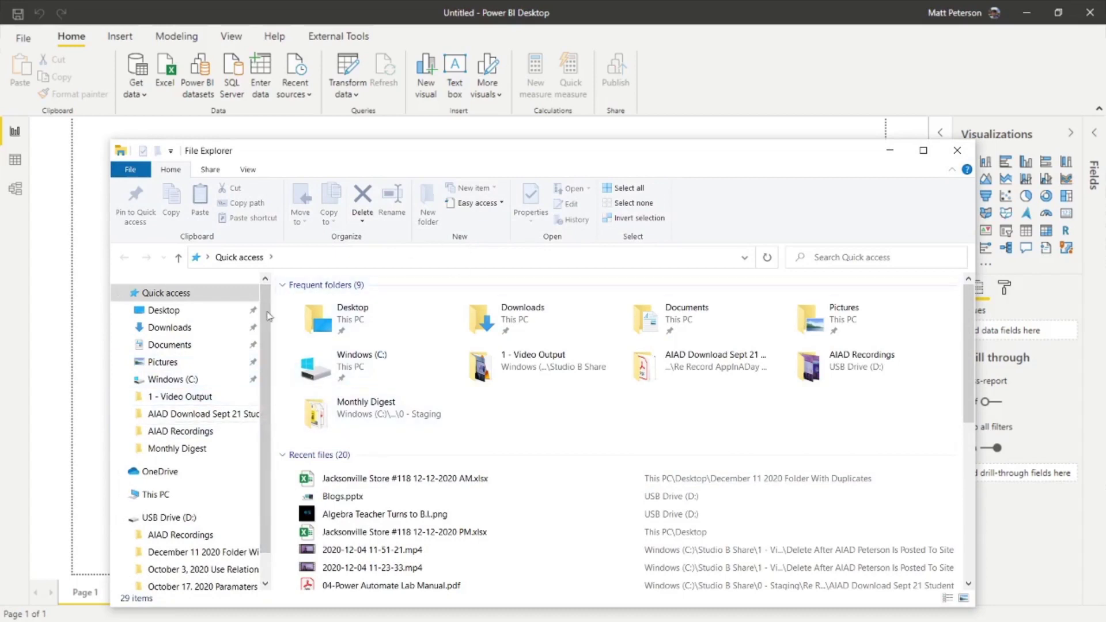
Open December 11 2020 Folder With Duplicates from the Desktop in File Explorer
click(163, 311)
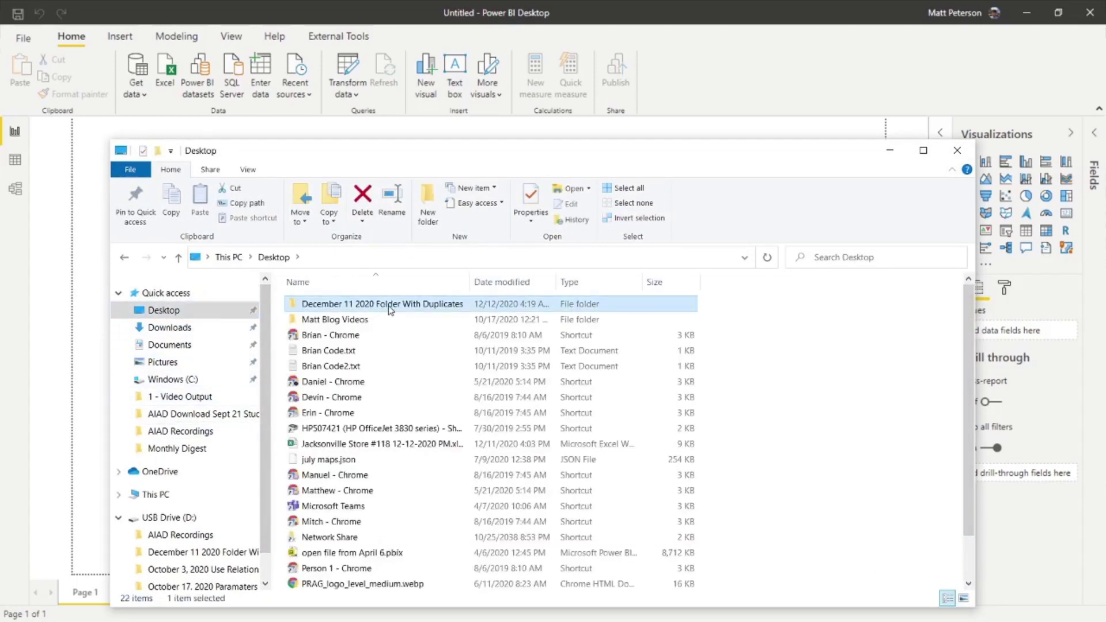
double_click(384, 307)
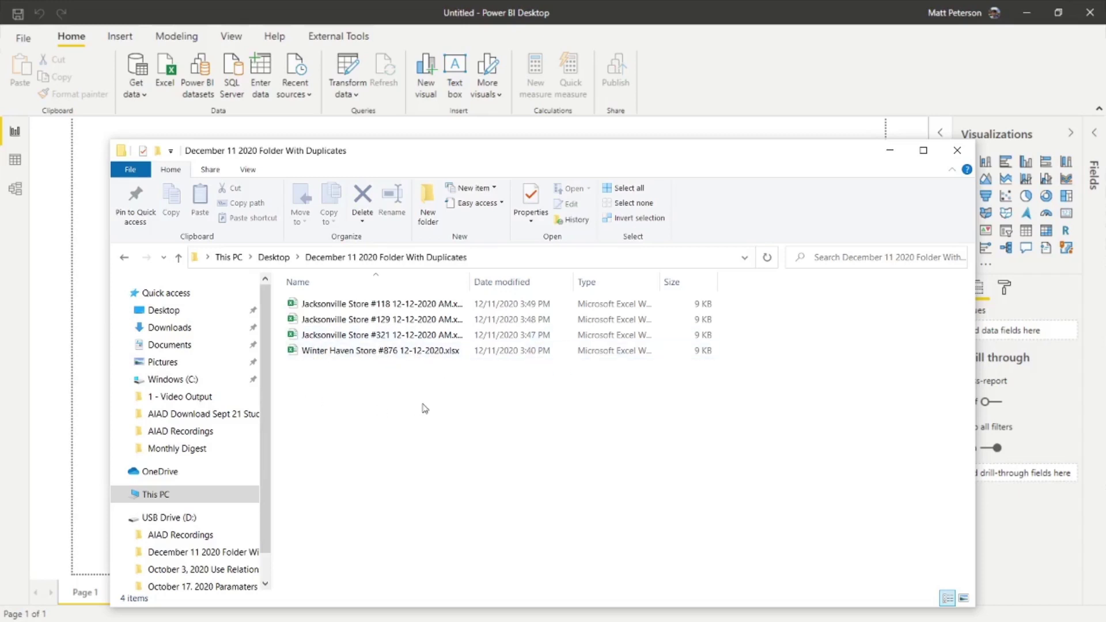
Close File Explorer, preview the folder's files, then cancel the import
click(957, 151)
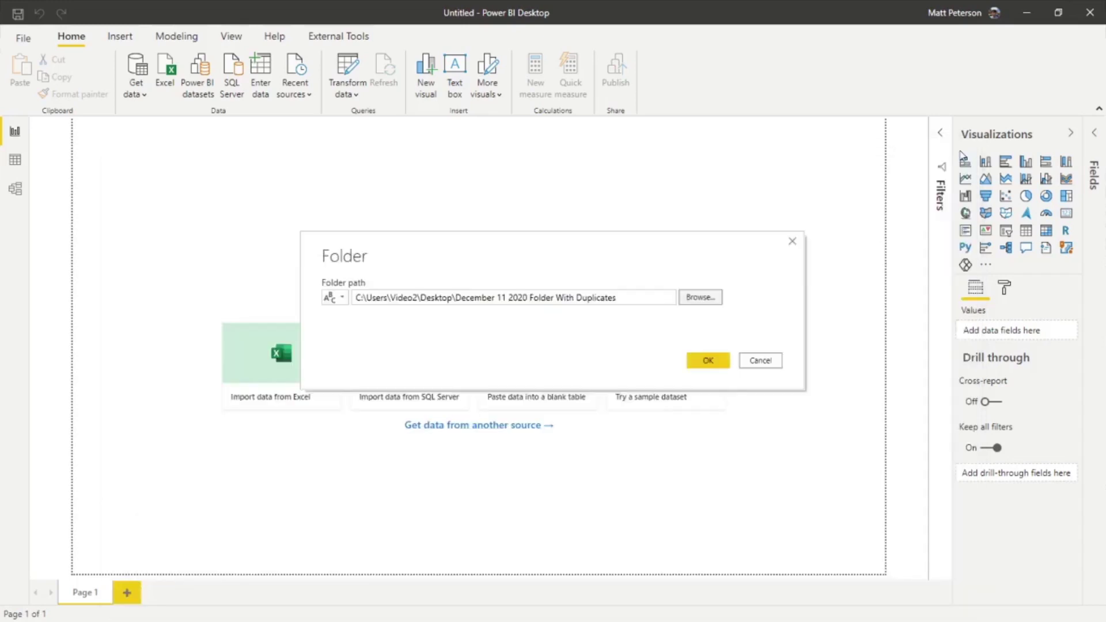
click(704, 362)
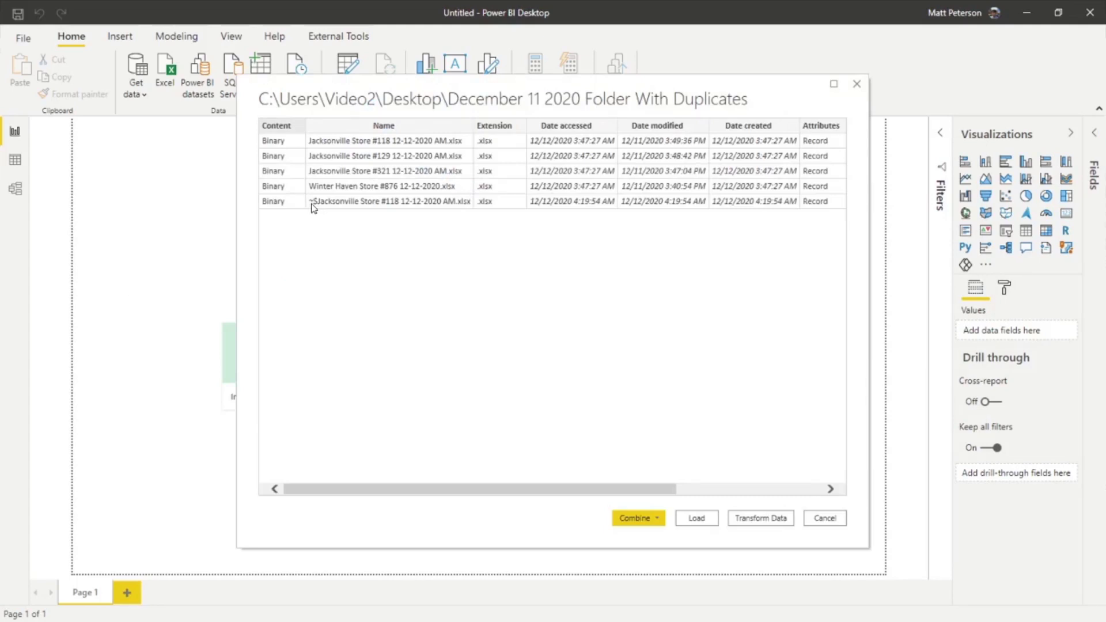
click(826, 519)
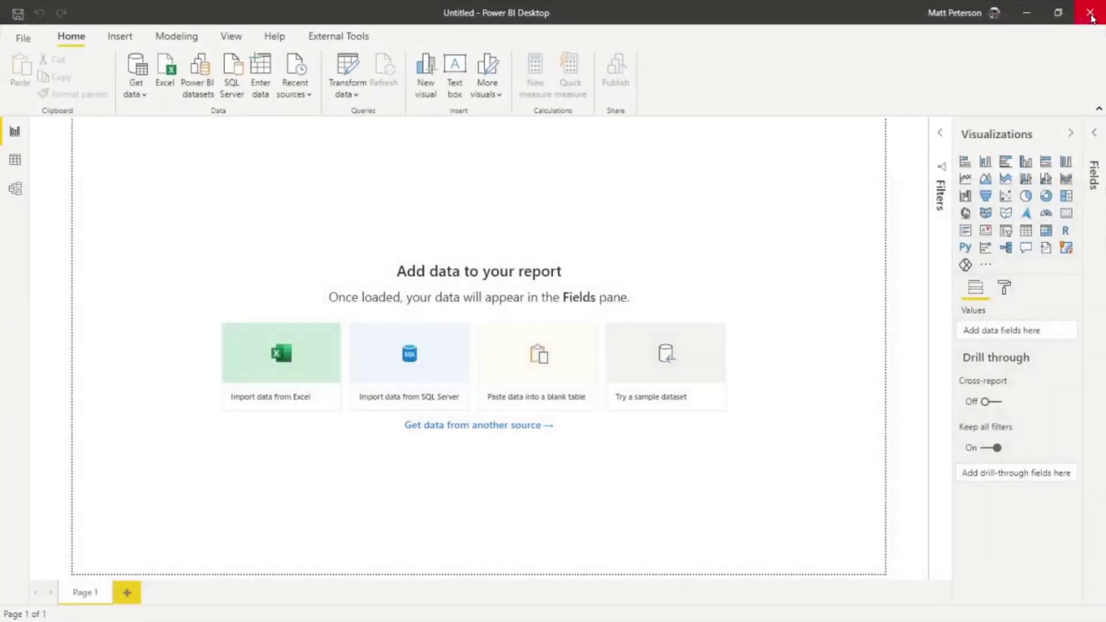
Start a new Folder connection from the full Get Data connector list
click(137, 89)
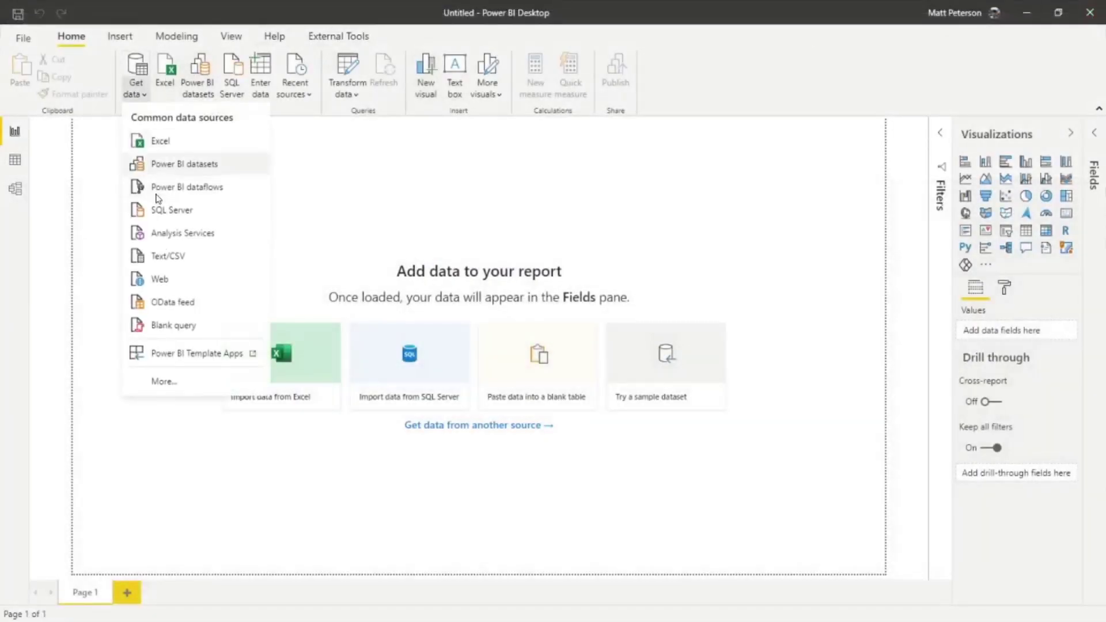
click(153, 384)
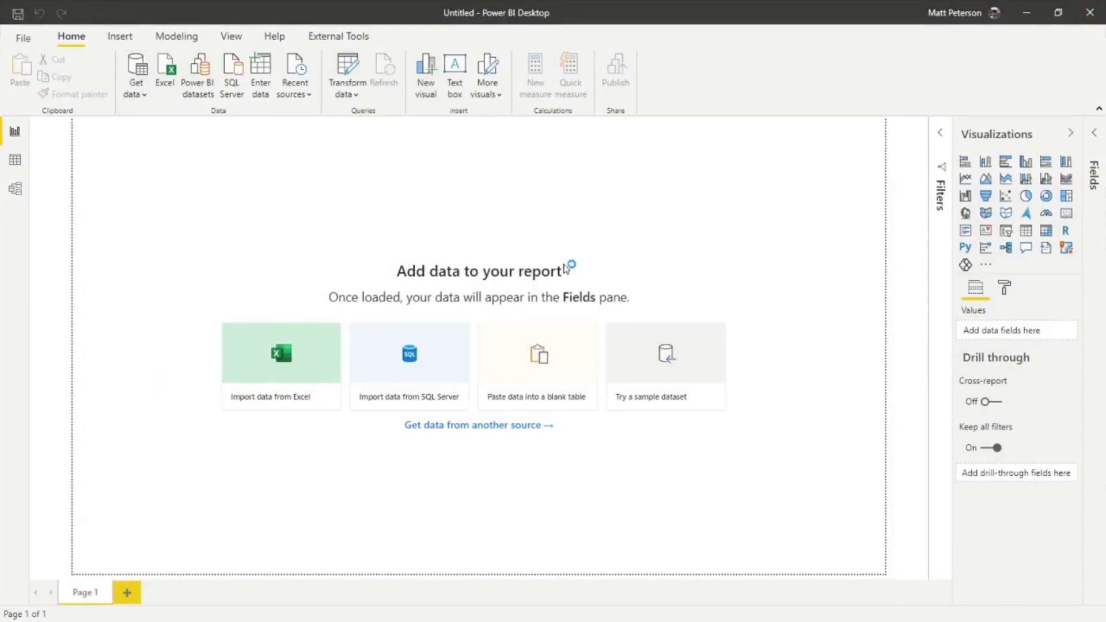
click(532, 245)
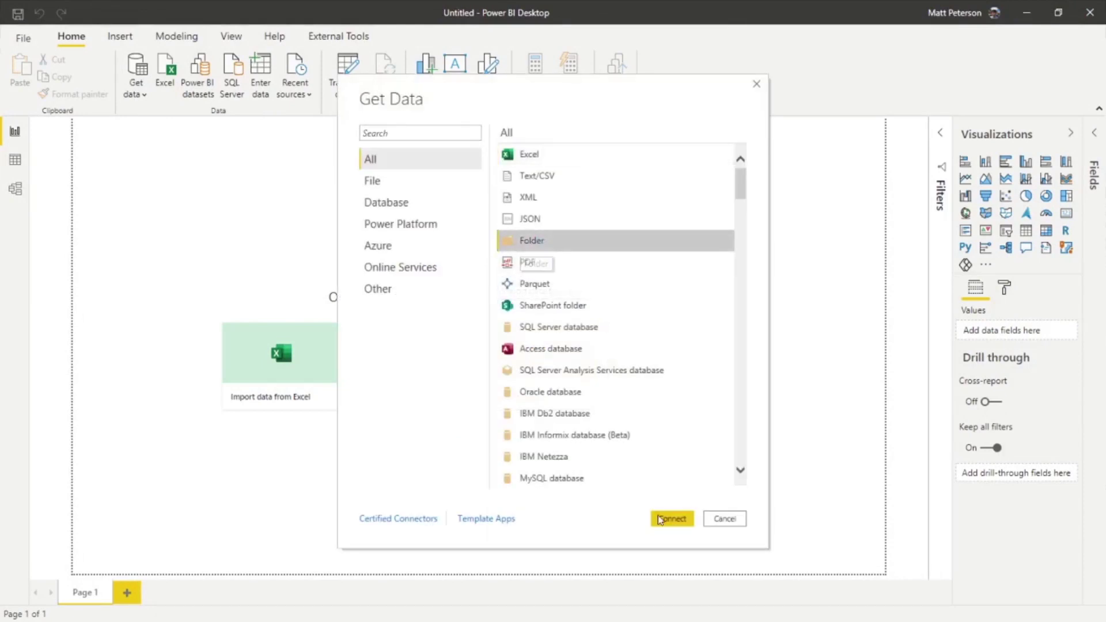
click(672, 520)
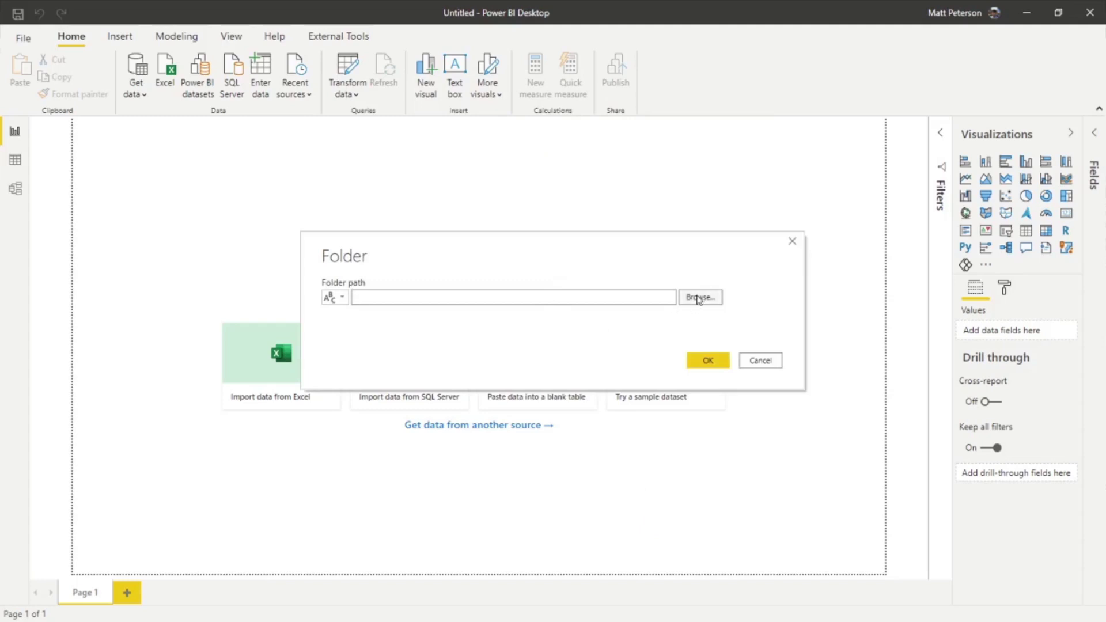
Point the path to Desktop\December 11 2020 Folder With Duplicates and preview its four workbooks
click(698, 297)
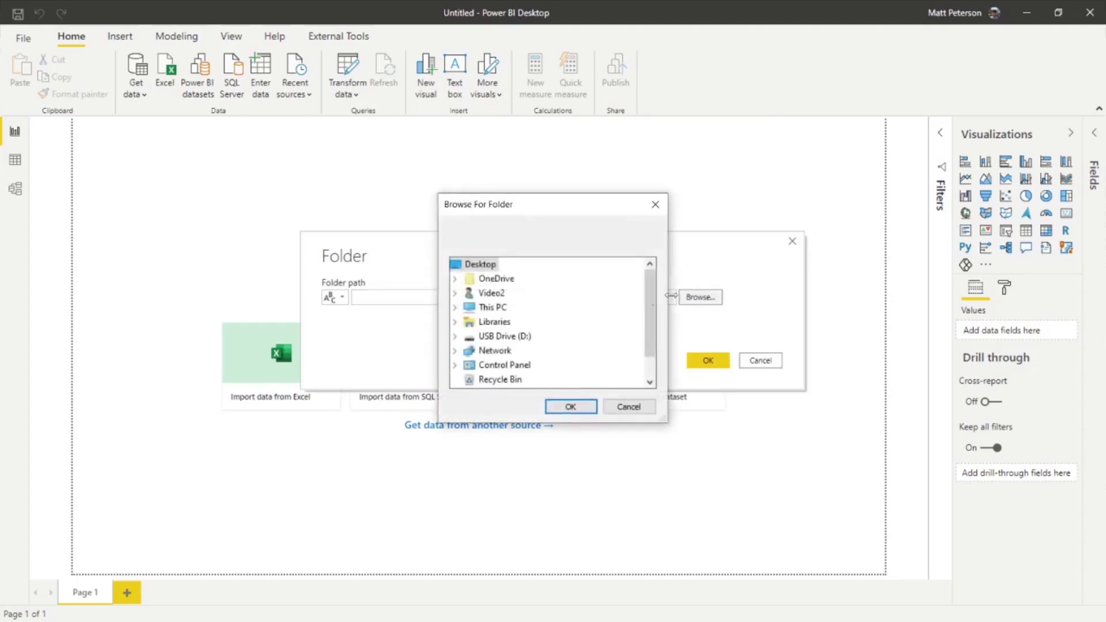
click(455, 293)
click(501, 336)
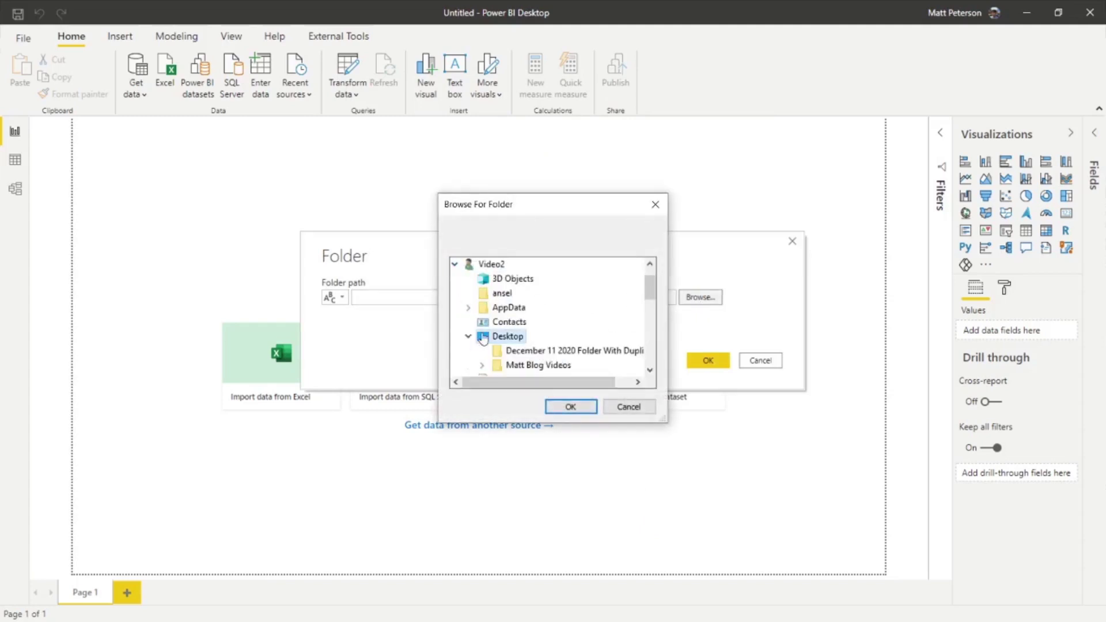
click(547, 351)
click(579, 407)
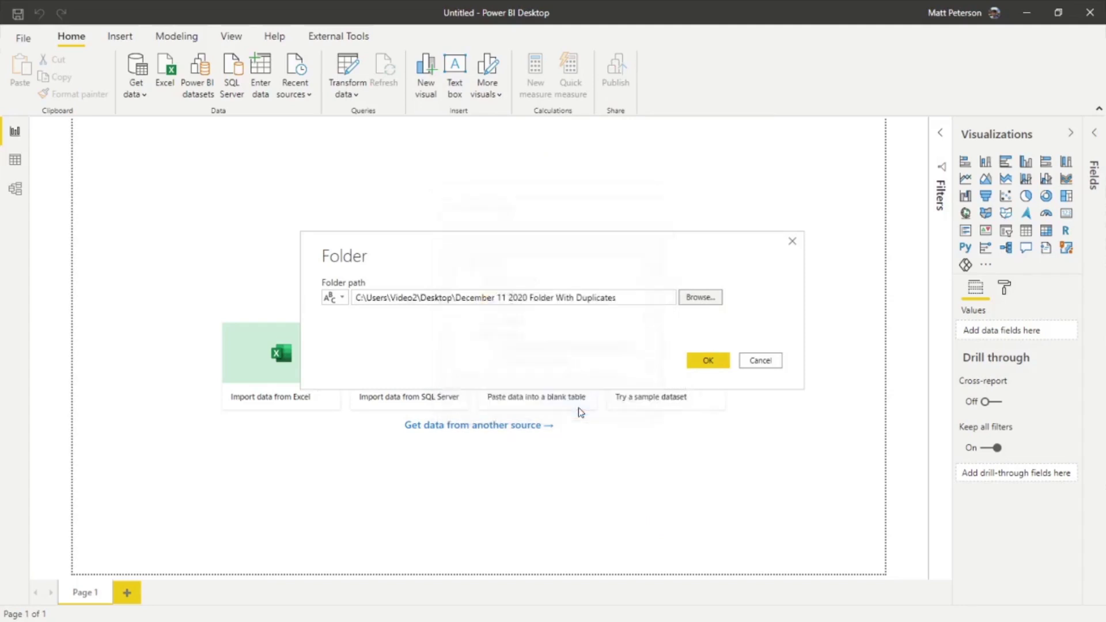
click(709, 360)
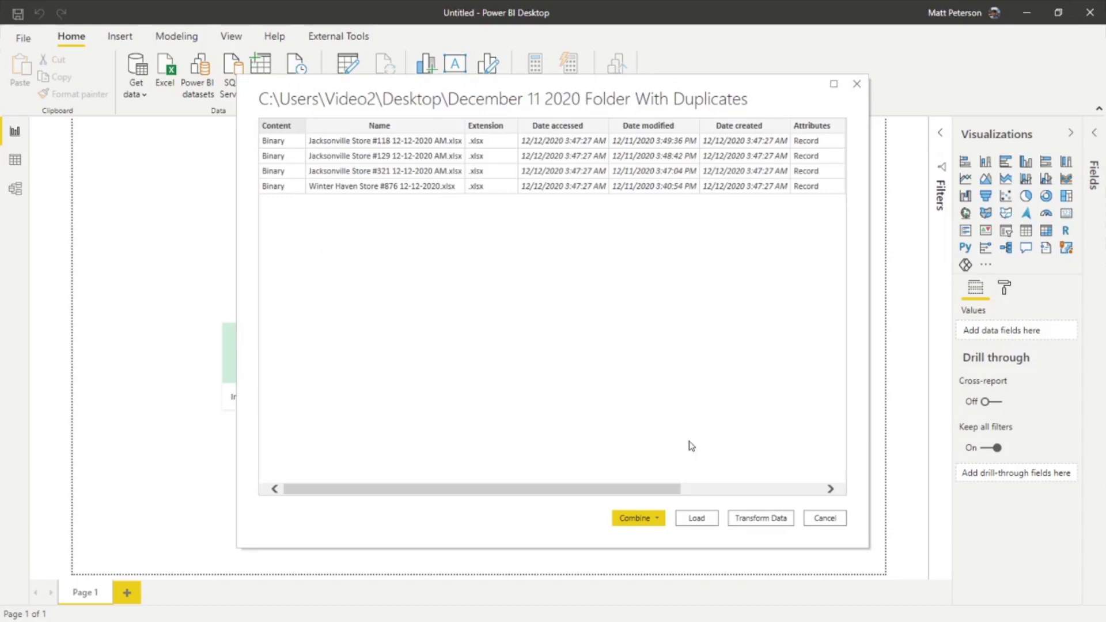
Load the four-file folder query into Power Query Editor with Transform Data
click(780, 524)
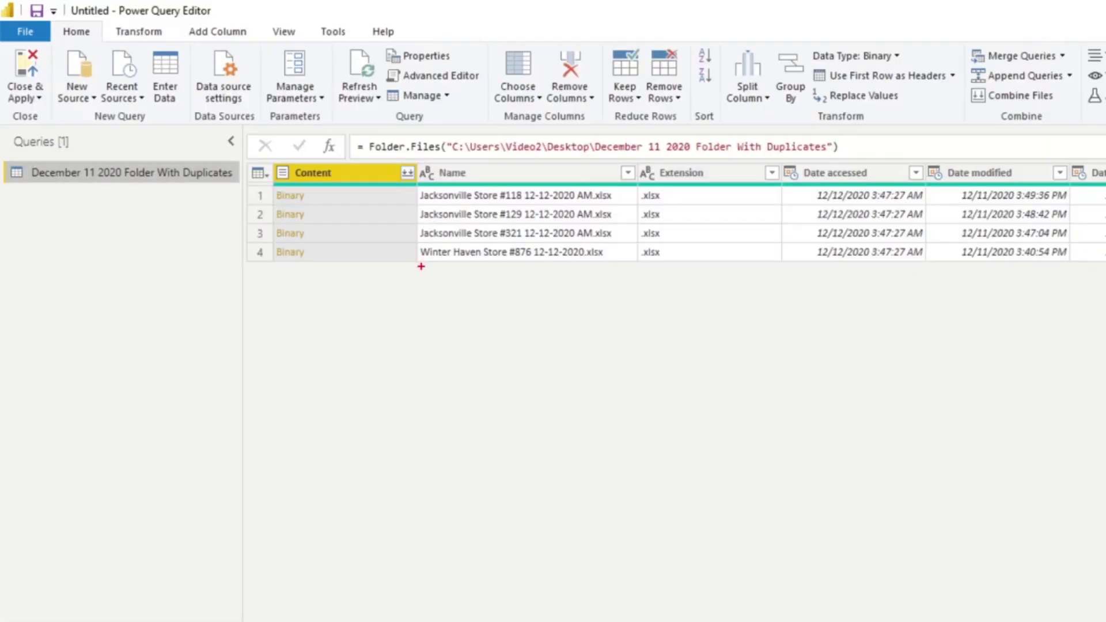
Bring up the Name column's filter menu and its Text Filters options
drag(420, 259, 547, 260)
key(Escape)
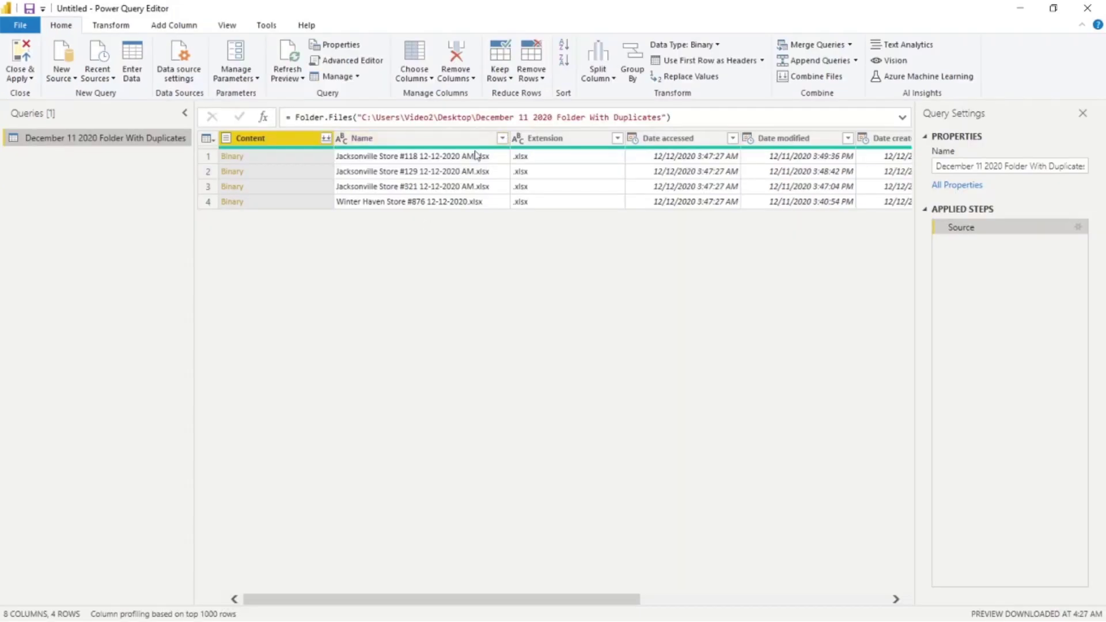
click(502, 141)
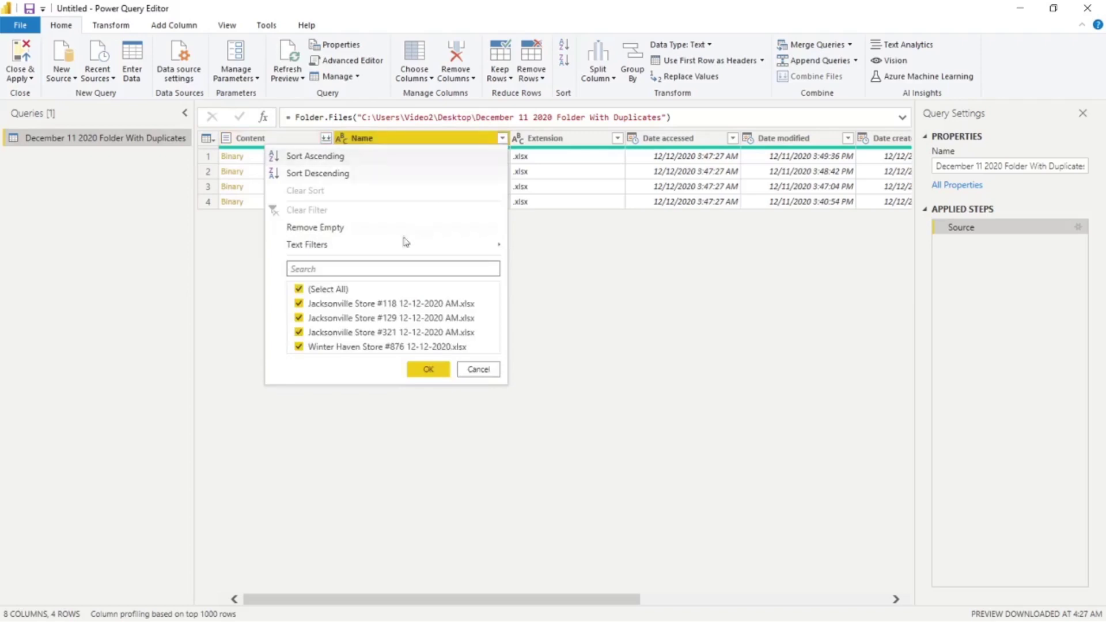
mouse_move(353, 250)
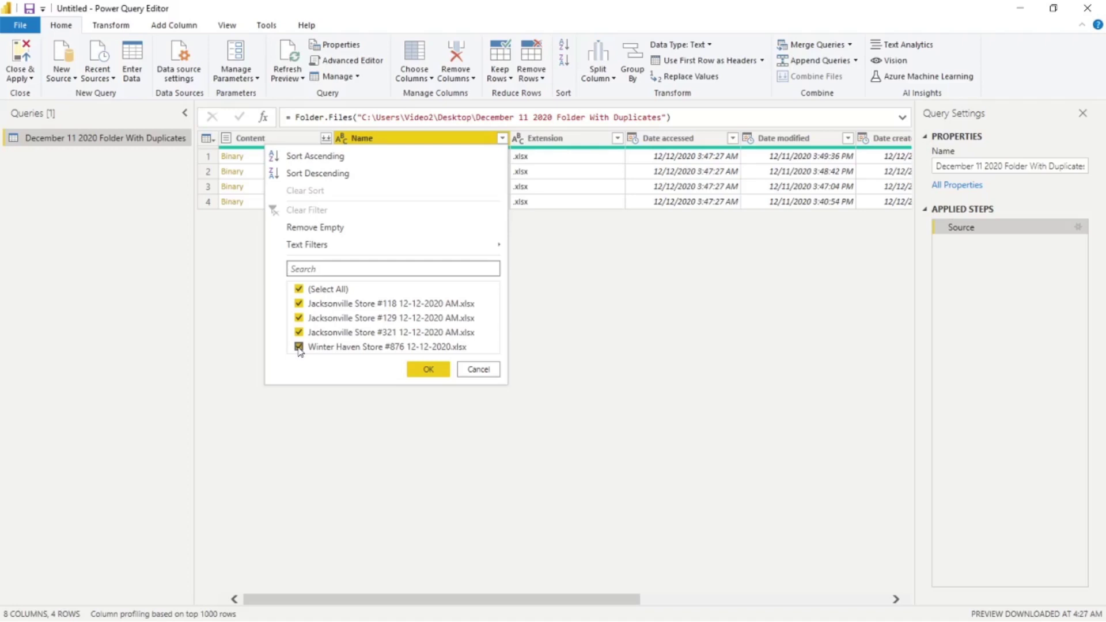
mouse_move(403, 246)
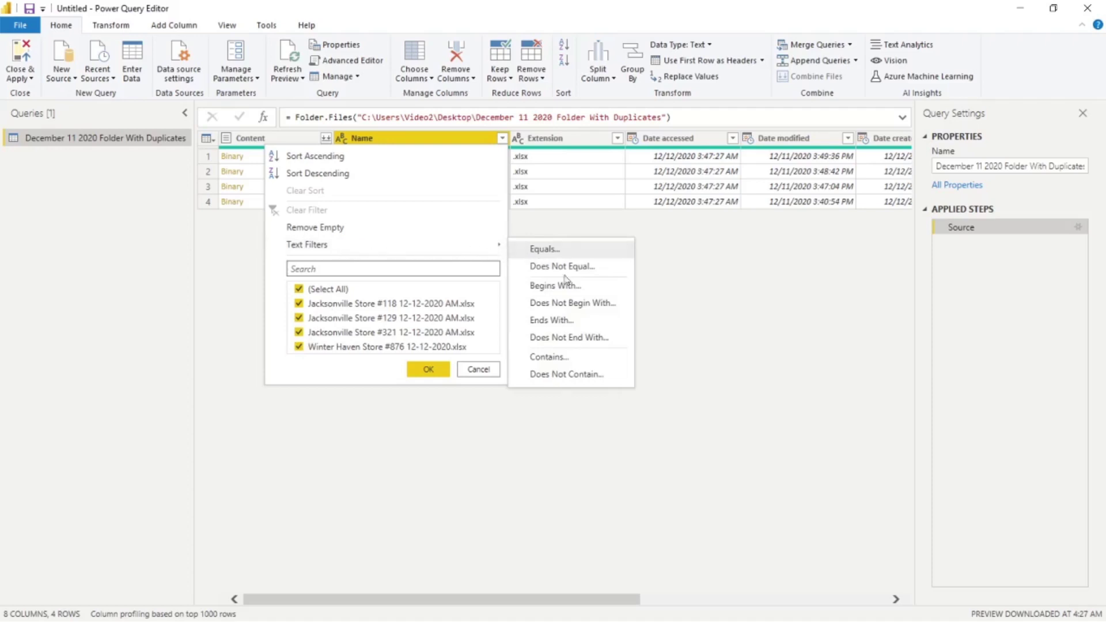
Apply a Name 'contains' filter with the value 'jacksonville'
click(544, 357)
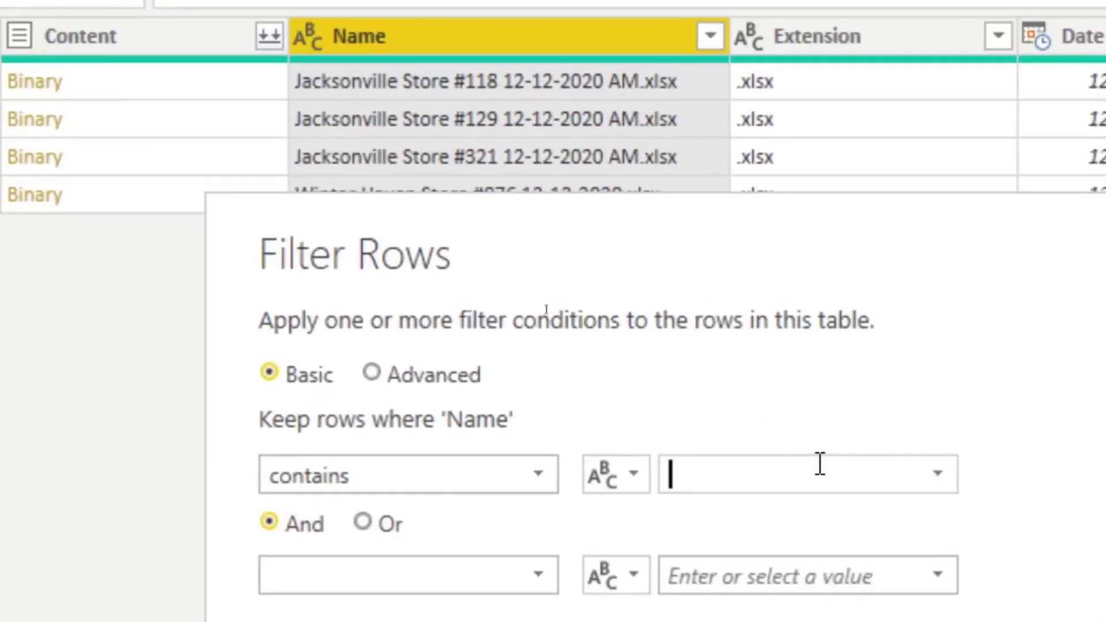
text(jacksonville)
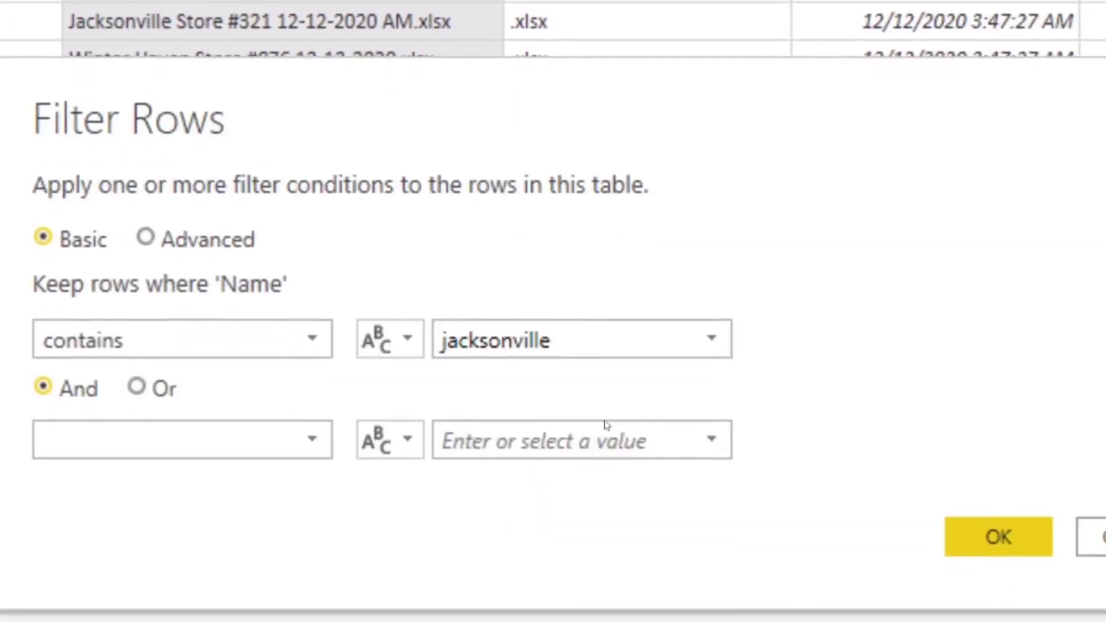
click(1031, 558)
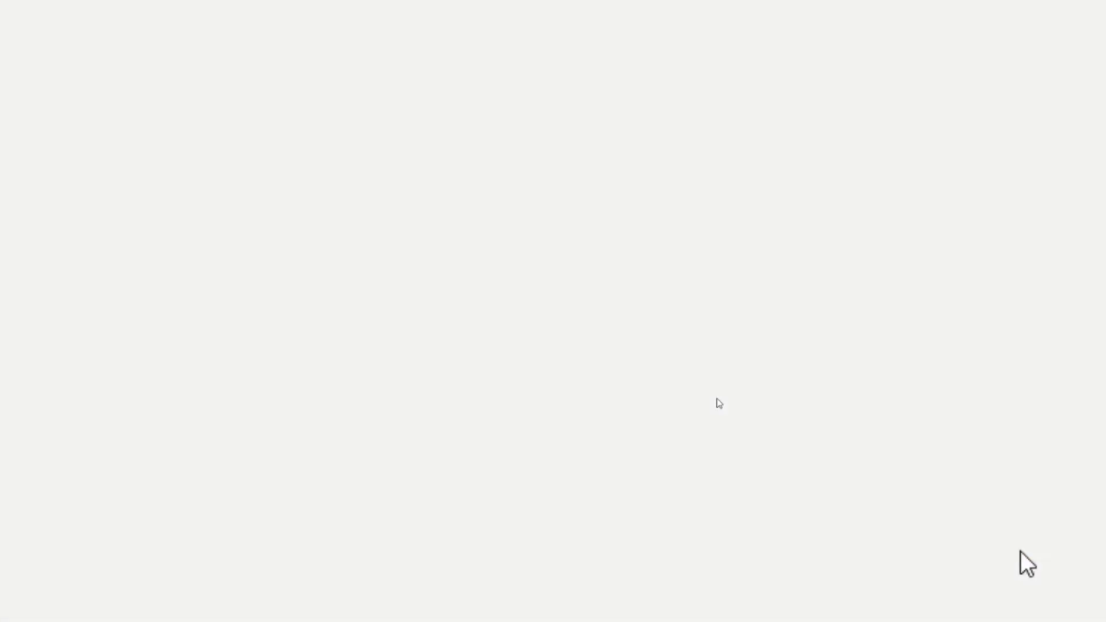